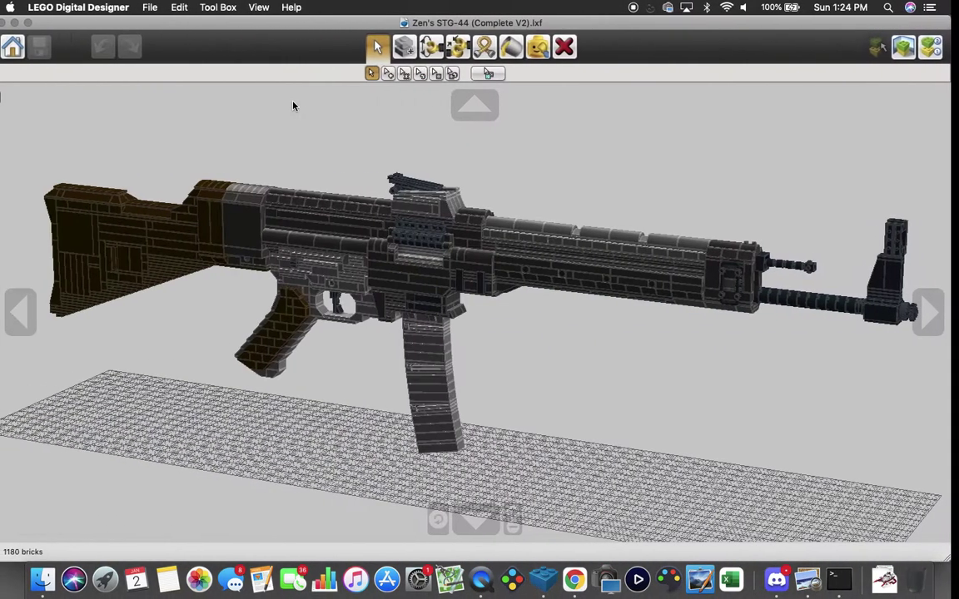
# Step: Examine the brown stock of the STG-44 model from the side and above, including the opening near its rear end
pyautogui.moveTo(297, 231); pyautogui.dragTo(883, 226, button='right')
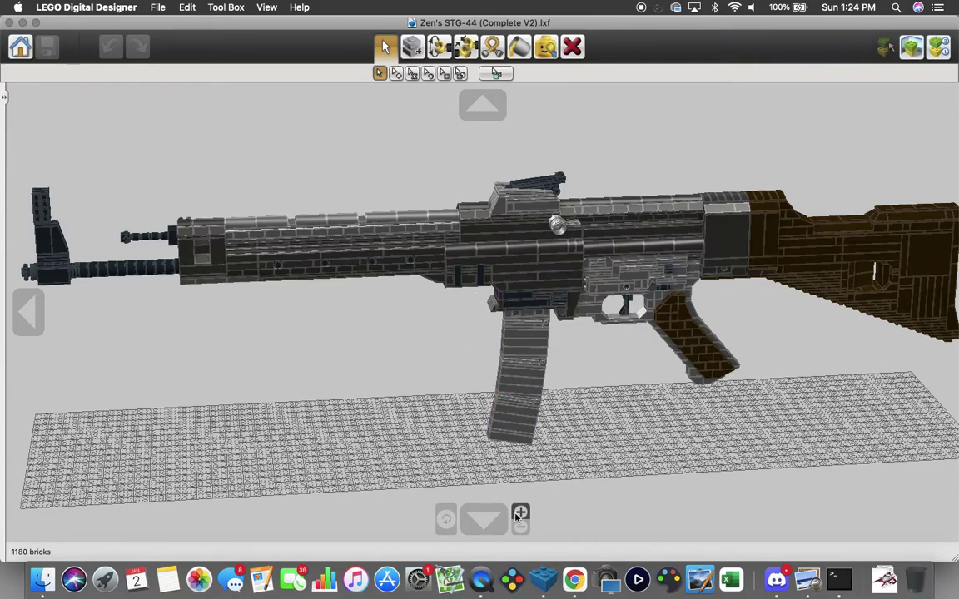
pyautogui.moveTo(655, 398); pyautogui.dragTo(687, 397, button='right')
pyautogui.rightClick(871, 194)
pyautogui.scroll(3, 872, 198)
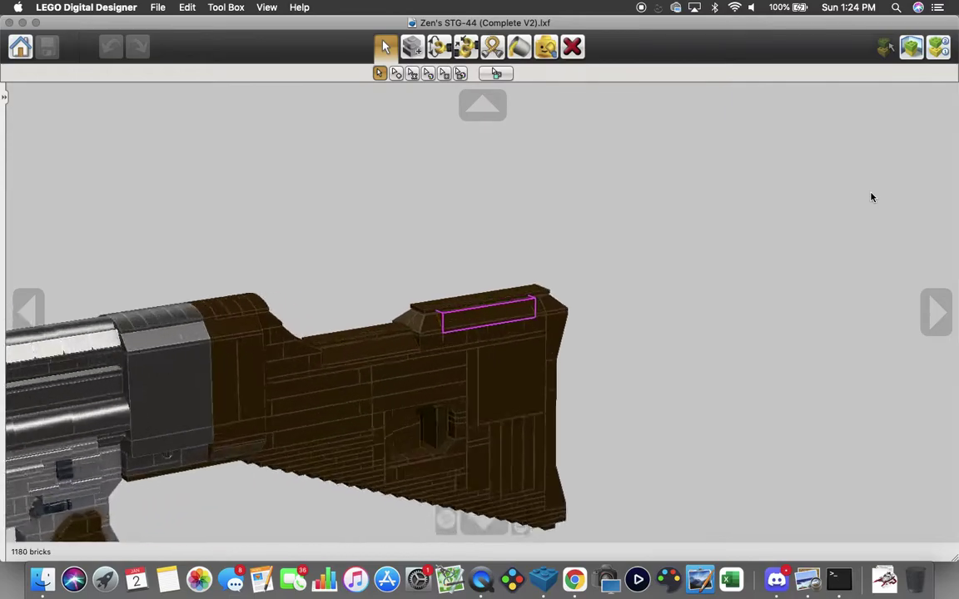
pyautogui.moveTo(861, 197); pyautogui.dragTo(771, 275, button='right')
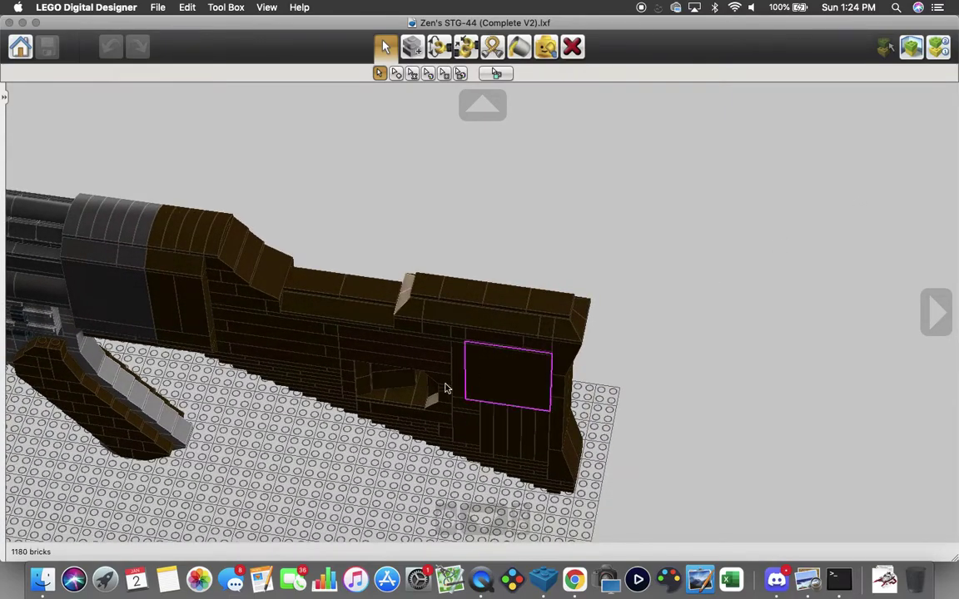
pyautogui.rightClick(391, 390)
pyautogui.moveTo(394, 386); pyautogui.dragTo(400, 315, button='right')
pyautogui.scroll(3, 395, 319)
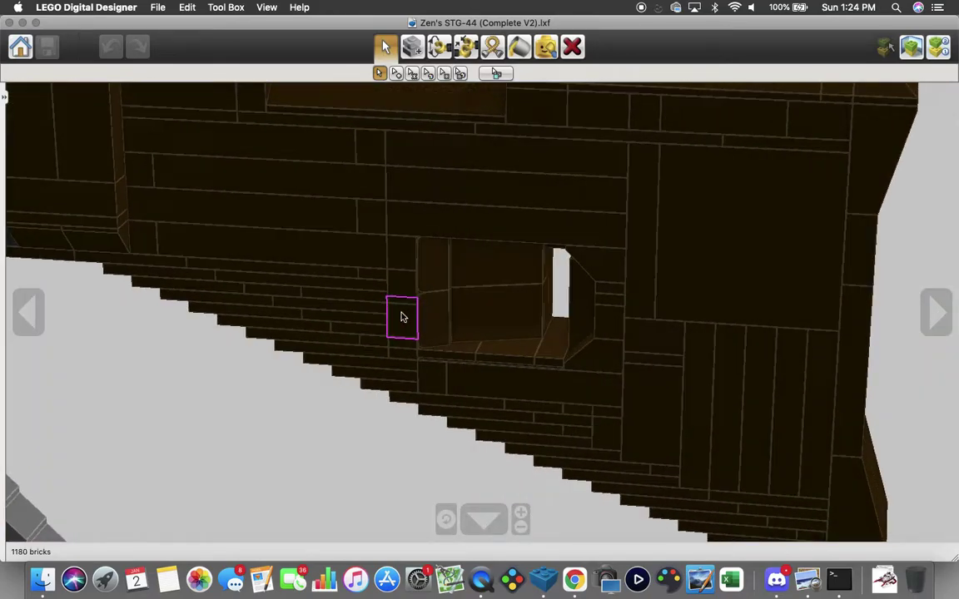
# Step: Inspect the upper receiver from above and both sides, covering the charging handle, rear sight and ejection port
pyautogui.scroll(-5, 400, 316)
pyautogui.moveTo(201, 235); pyautogui.dragTo(231, 427, button='right')
pyautogui.scroll(5, 231, 426)
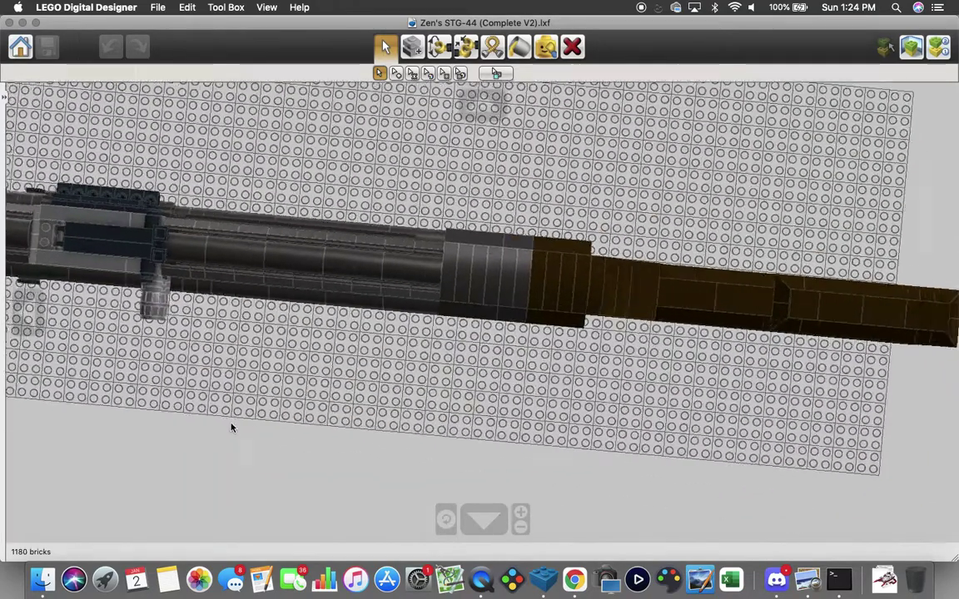
pyautogui.scroll(5, 301, 299)
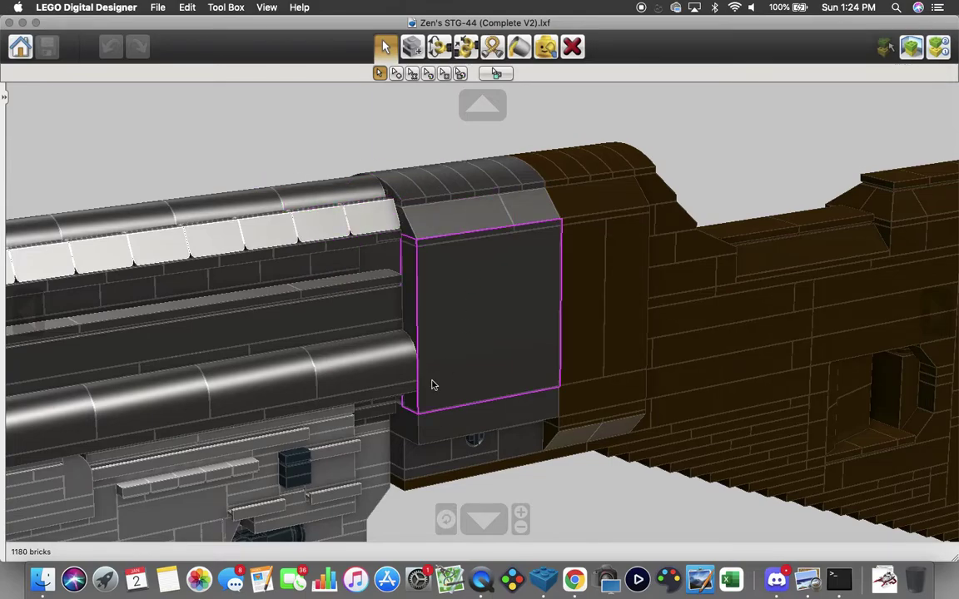
pyautogui.rightClick(149, 365)
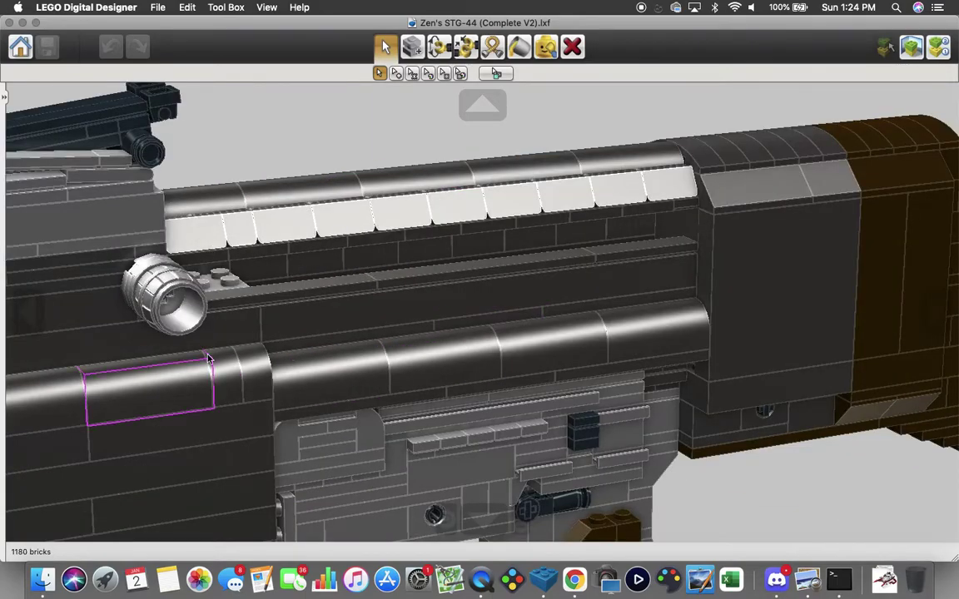
pyautogui.rightClick(236, 283)
pyautogui.moveTo(236, 284); pyautogui.dragTo(101, 284, button='right')
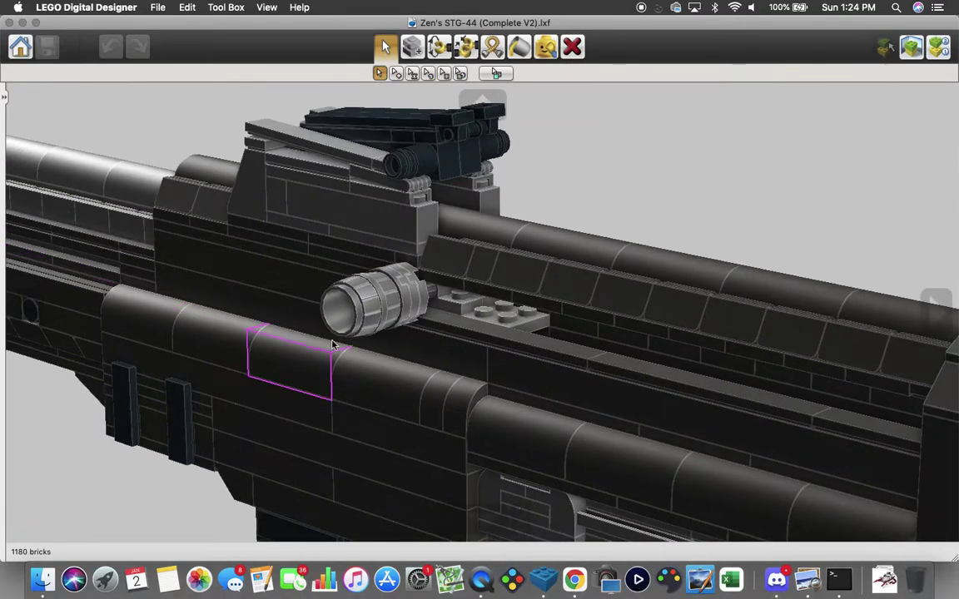
pyautogui.moveTo(638, 321); pyautogui.dragTo(383, 304, button='right')
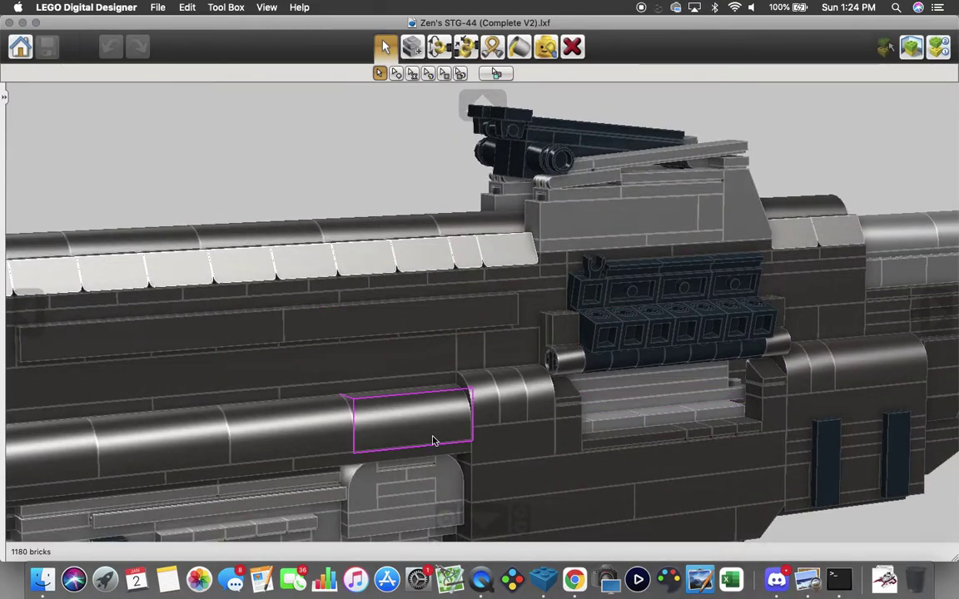
# Step: Inspect the pistol grip, trigger group and magazine well from both sides of the model
pyautogui.scroll(-3, 433, 441)
pyautogui.rightClick(384, 516)
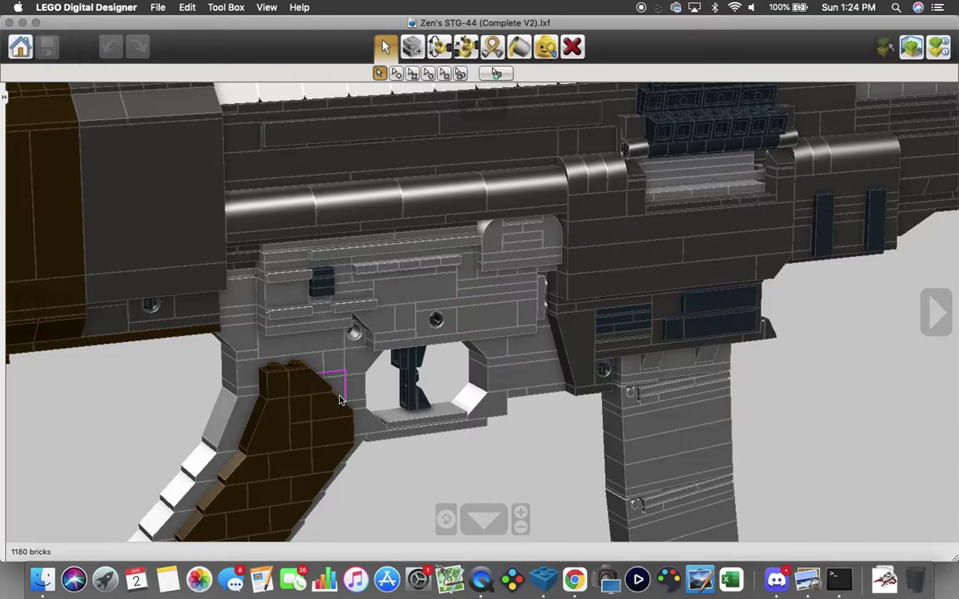
pyautogui.scroll(4, 338, 402)
pyautogui.moveTo(290, 383); pyautogui.dragTo(761, 415, button='right')
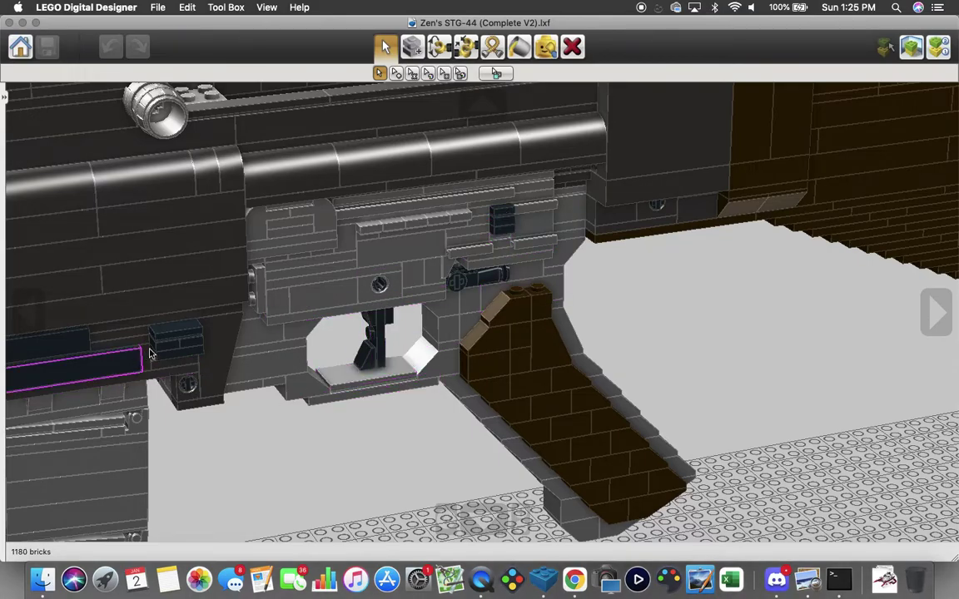
pyautogui.rightClick(169, 337)
pyautogui.moveTo(202, 379); pyautogui.dragTo(243, 370, button='right')
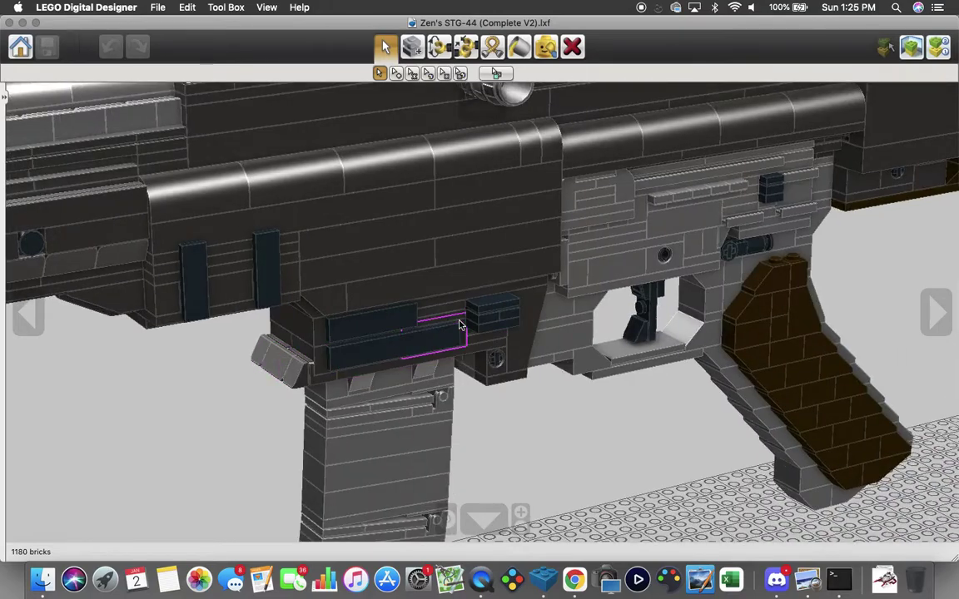
pyautogui.moveTo(218, 438); pyautogui.dragTo(543, 435, button='right')
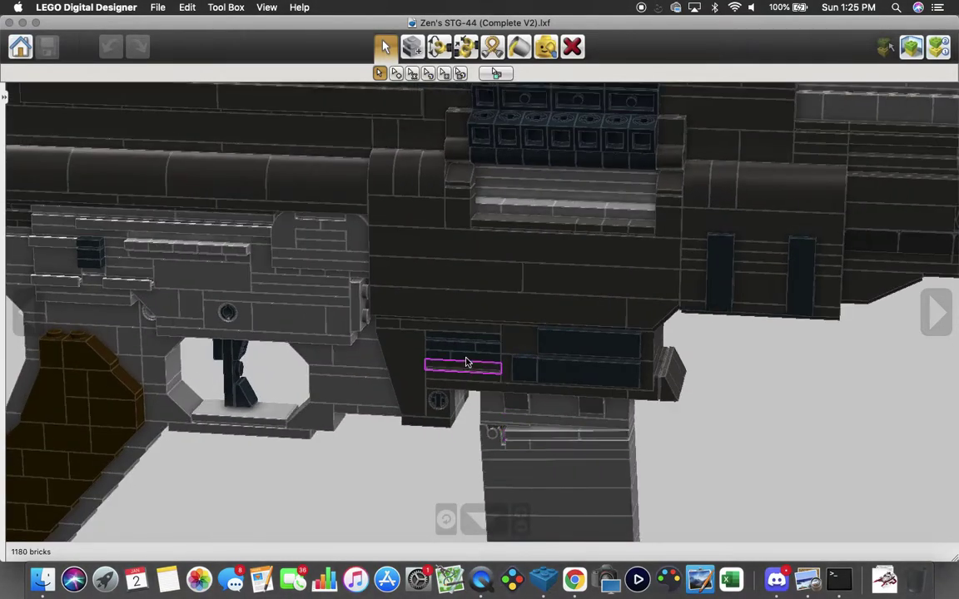
pyautogui.scroll(-3, 586, 440)
pyautogui.moveTo(621, 443); pyautogui.dragTo(657, 449, button='right')
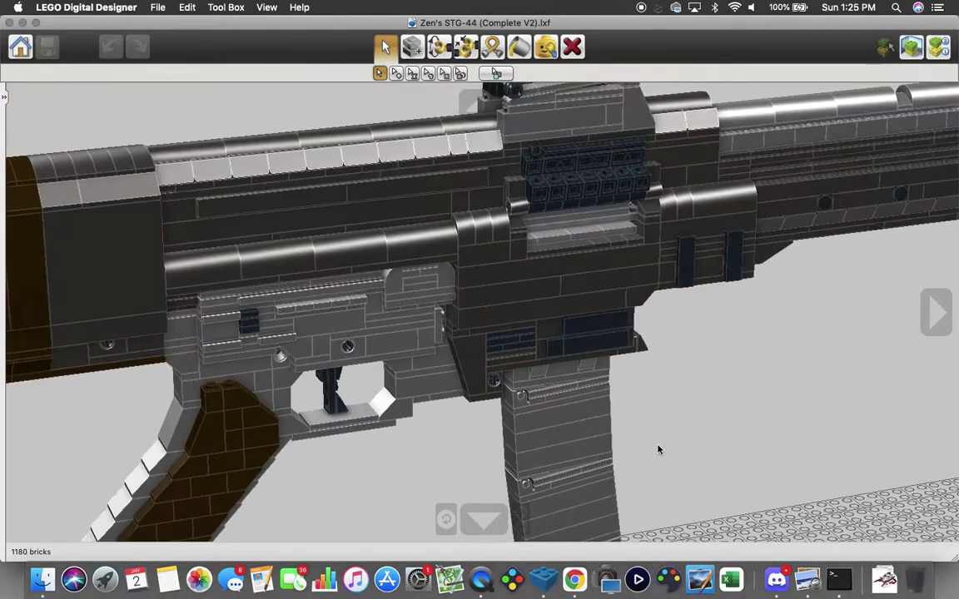
# Step: Examine the handguard from both sides, including its front block, row of round holes and segmented top cover
pyautogui.rightClick(723, 248)
pyautogui.moveTo(664, 254); pyautogui.dragTo(588, 248, button='right')
pyautogui.scroll(3, 588, 248)
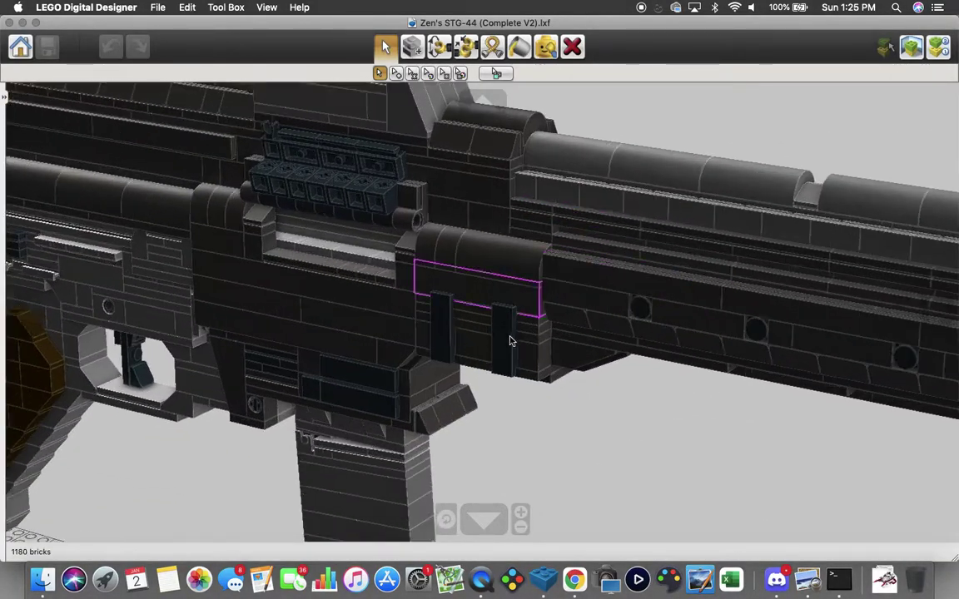
pyautogui.rightClick(556, 201)
pyautogui.moveTo(556, 201); pyautogui.dragTo(461, 156, button='right')
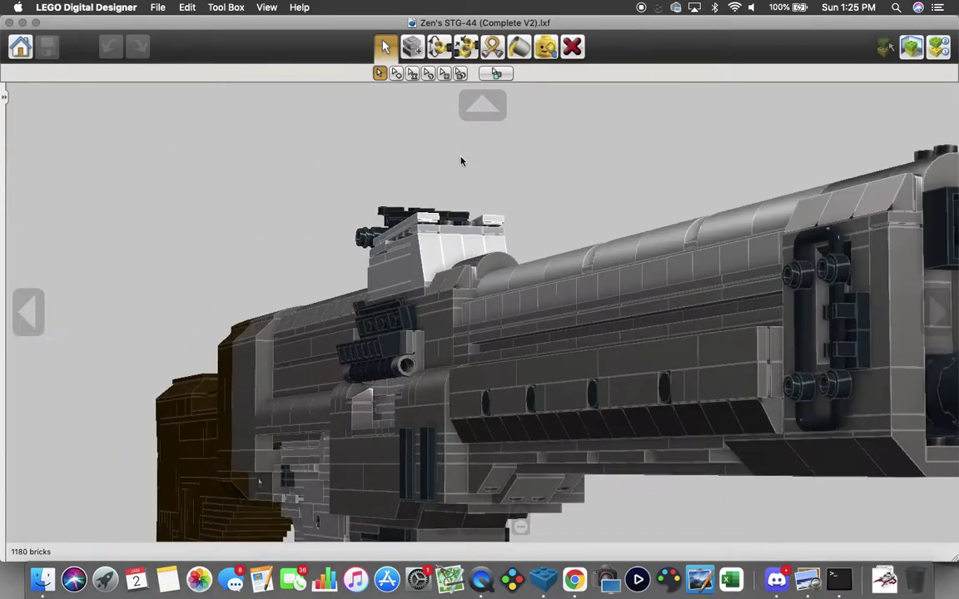
pyautogui.rightClick(650, 398)
pyautogui.moveTo(651, 397); pyautogui.dragTo(513, 432, button='right')
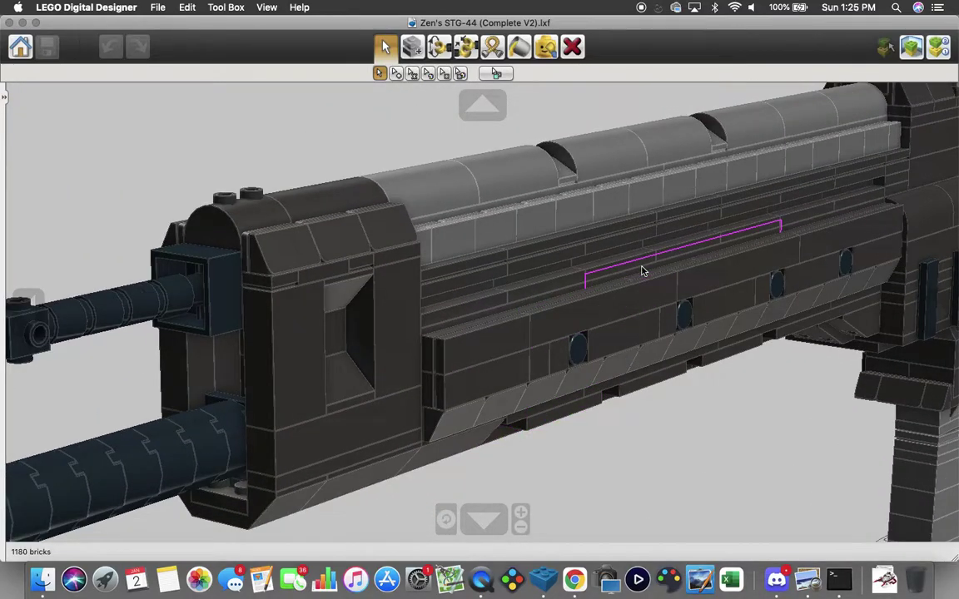
pyautogui.moveTo(642, 270); pyautogui.dragTo(595, 293, button='right')
pyautogui.scroll(-3, 595, 293)
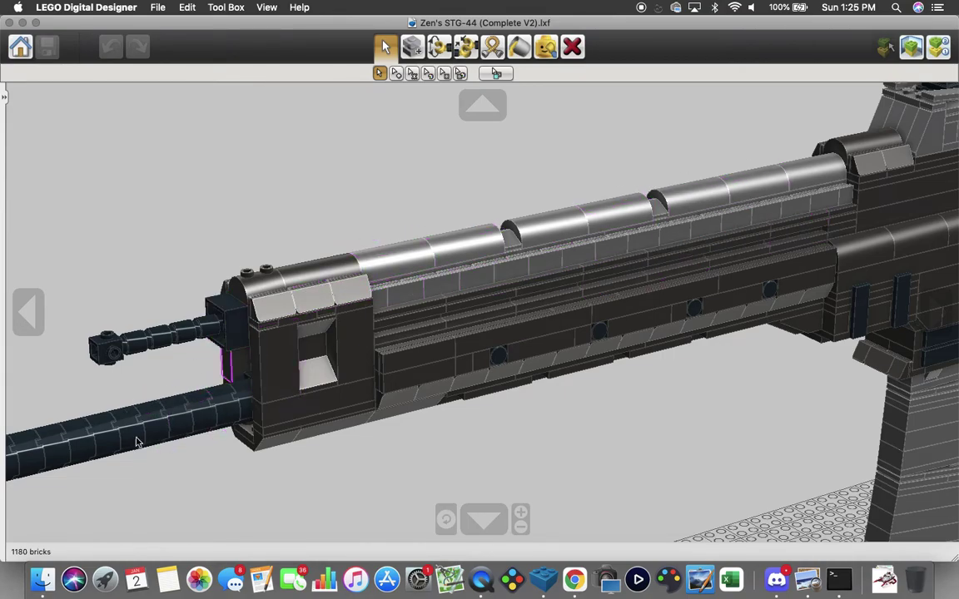
# Step: Inspect the barrel, muzzle and front sight, and view the complete rifle from both sides at the default zoom
pyautogui.rightClick(104, 435)
pyautogui.moveTo(364, 278); pyautogui.dragTo(406, 265, button='right')
pyautogui.moveTo(342, 276)
pyautogui.mouseDown(button='right')
pyautogui.moveTo(487, 254)
pyautogui.moveTo(439, 229)
pyautogui.moveTo(304, 272)
pyautogui.moveTo(155, 283)
pyautogui.moveTo(124, 265)
pyautogui.moveTo(280, 261)
pyautogui.moveTo(345, 274)
pyautogui.mouseUp(button='right')
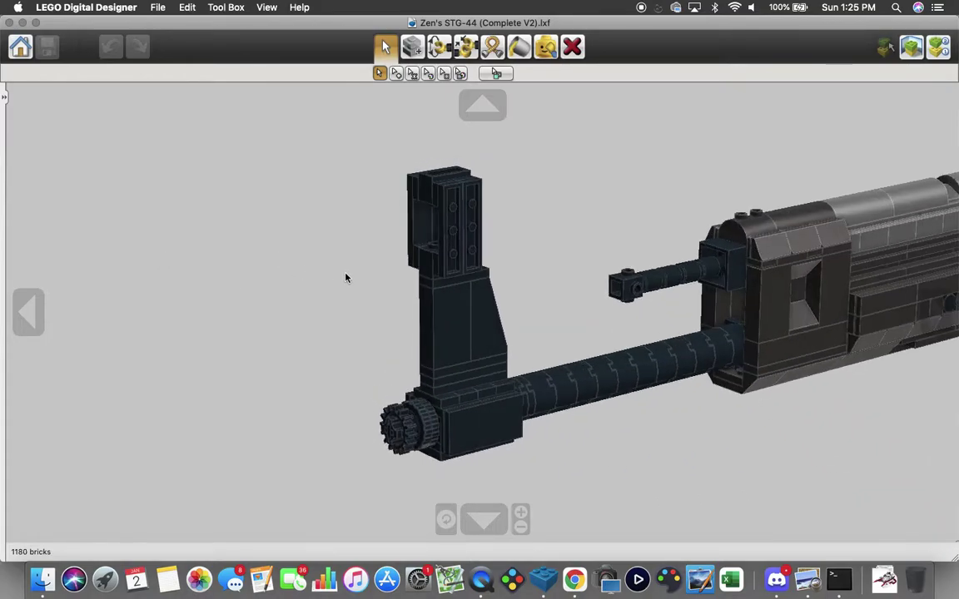
pyautogui.click(445, 518)
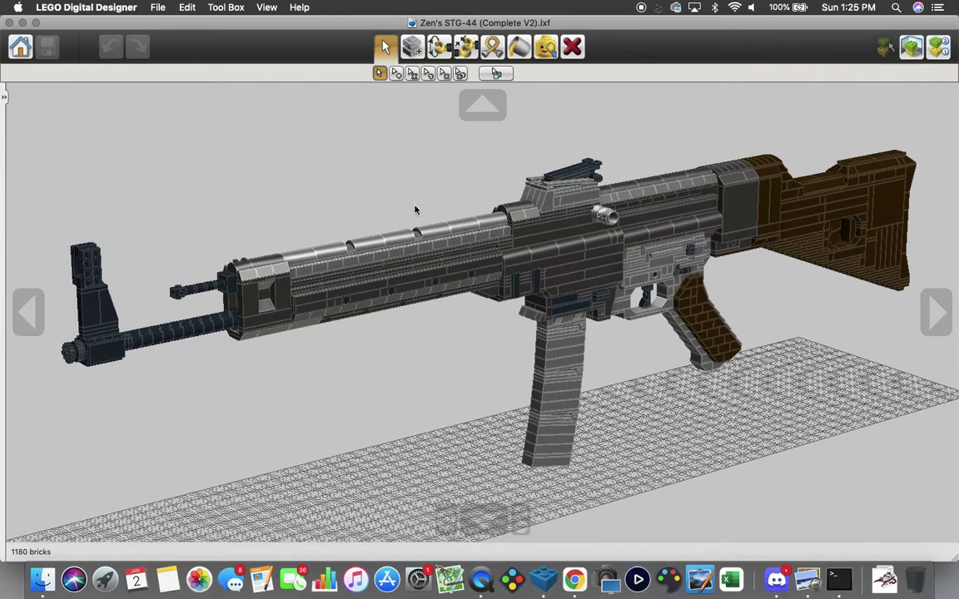
pyautogui.moveTo(415, 210); pyautogui.dragTo(682, 192, button='right')
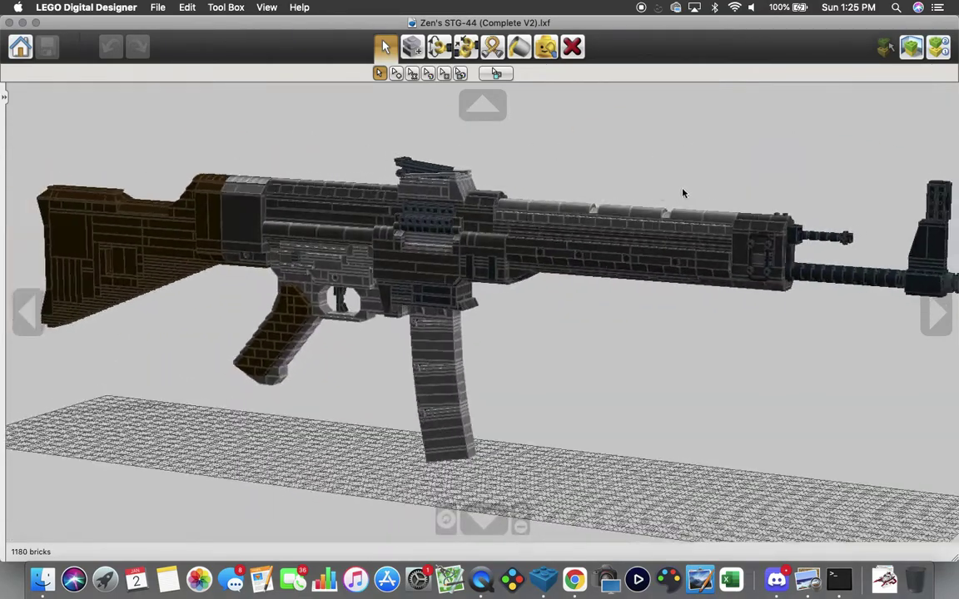
pyautogui.click(447, 521)
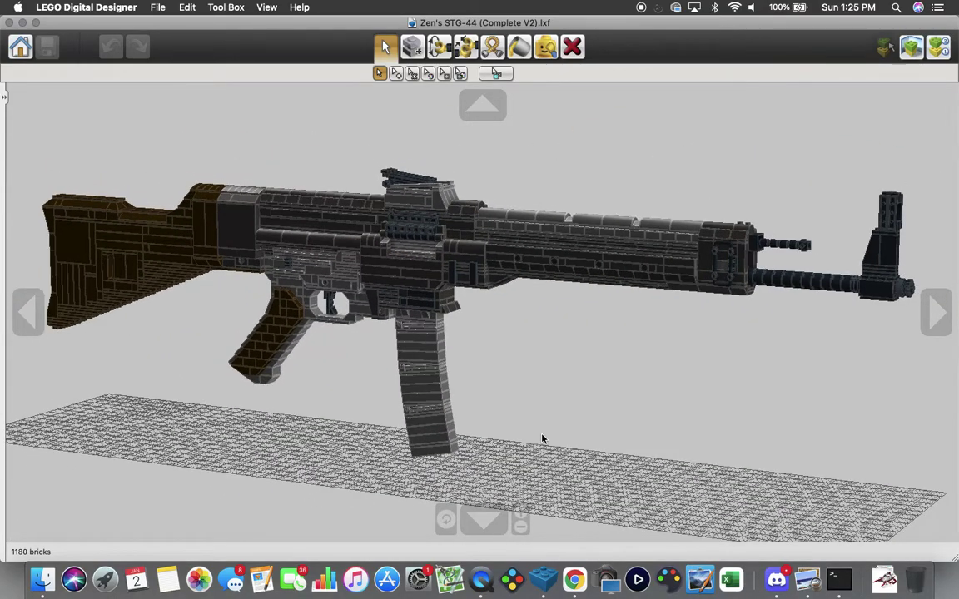